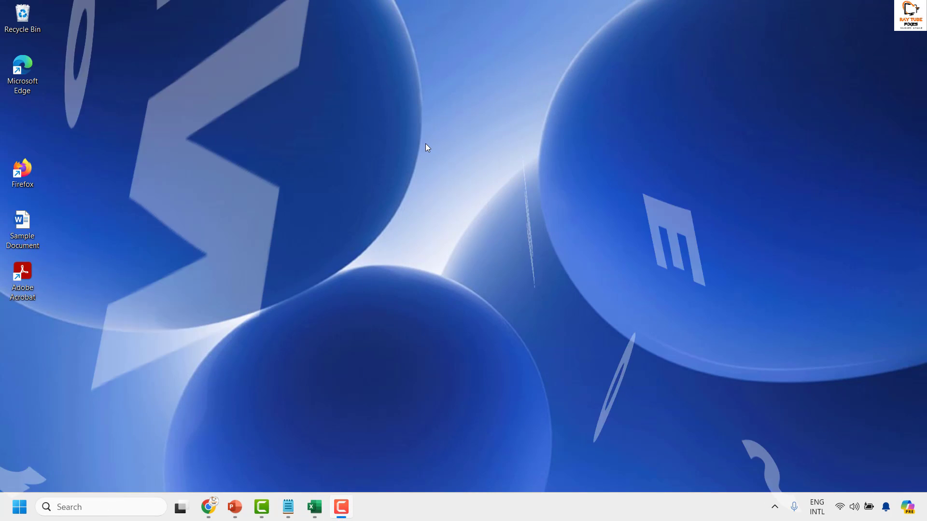
Step: Start a new desktop shortcut whose target is 'shutdown /s /t 0'
{"action": "right_click", "coordinate": [521, 99]}
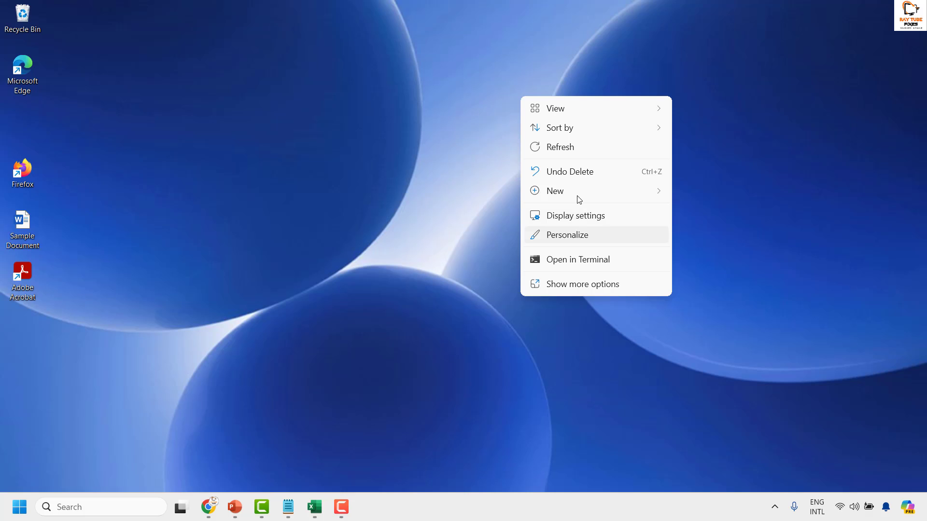
{"action": "mouse_move", "coordinate": [579, 197]}
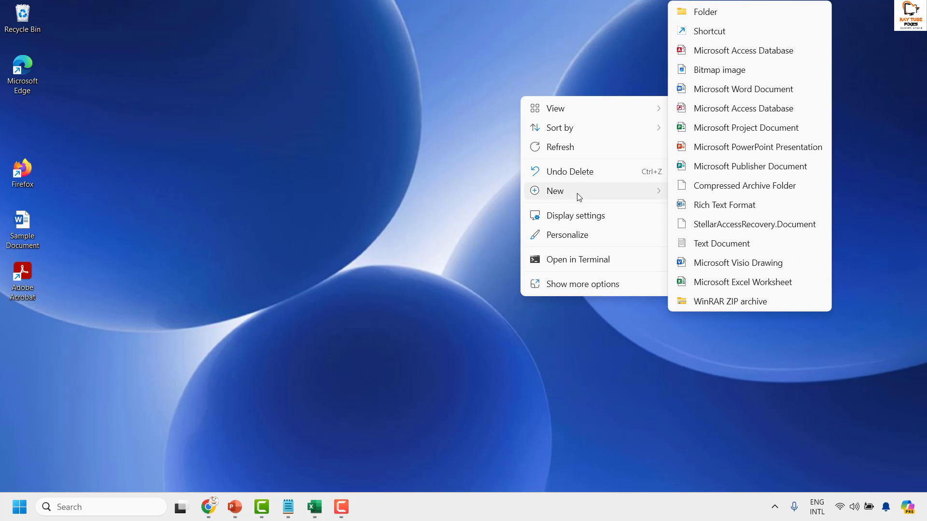
{"action": "left_click", "coordinate": [708, 38]}
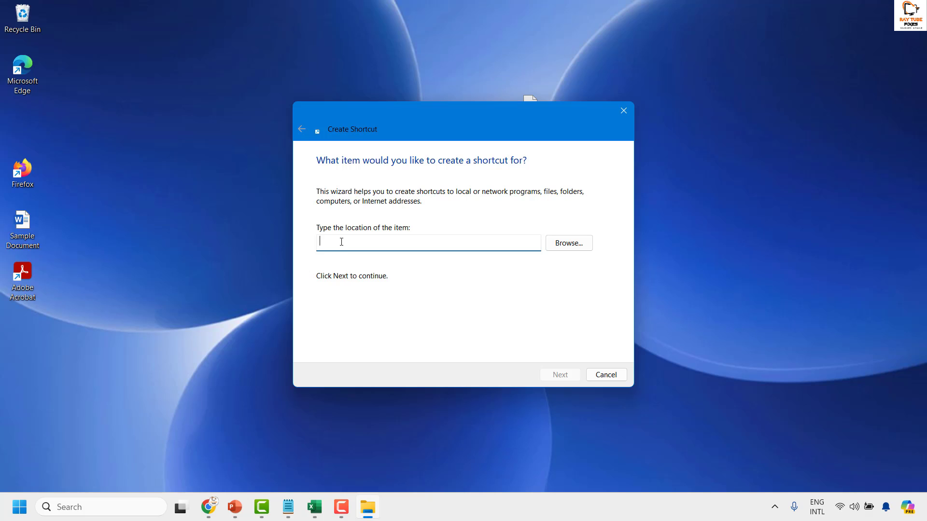
{"action": "type", "text": "shutdown /s /t 0"}
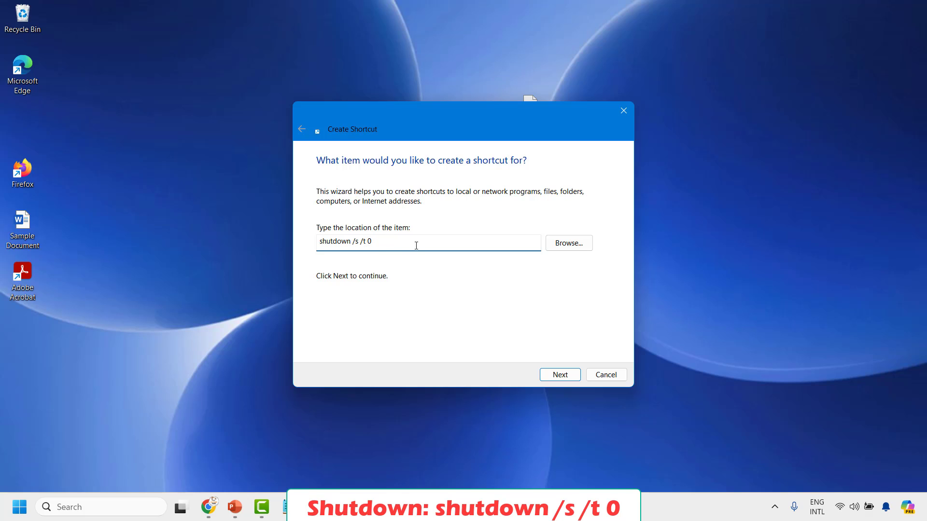
{"action": "left_click", "coordinate": [561, 375]}
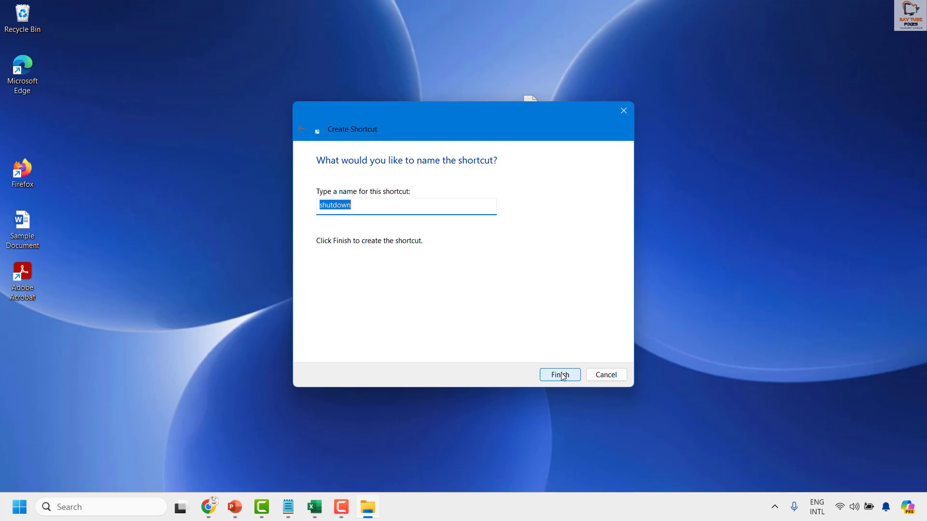
Step: Capitalize the shortcut name to 'Shutdown' and finish creating it
{"action": "left_click", "coordinate": [326, 206]}
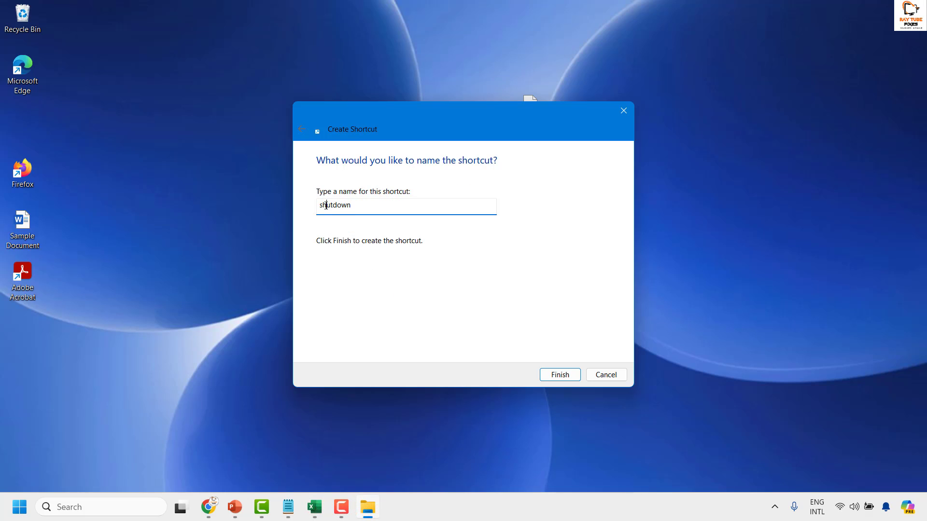
{"action": "key", "text": "BackSpace"}
{"action": "type", "text": "S"}
{"action": "left_click", "coordinate": [560, 377]}
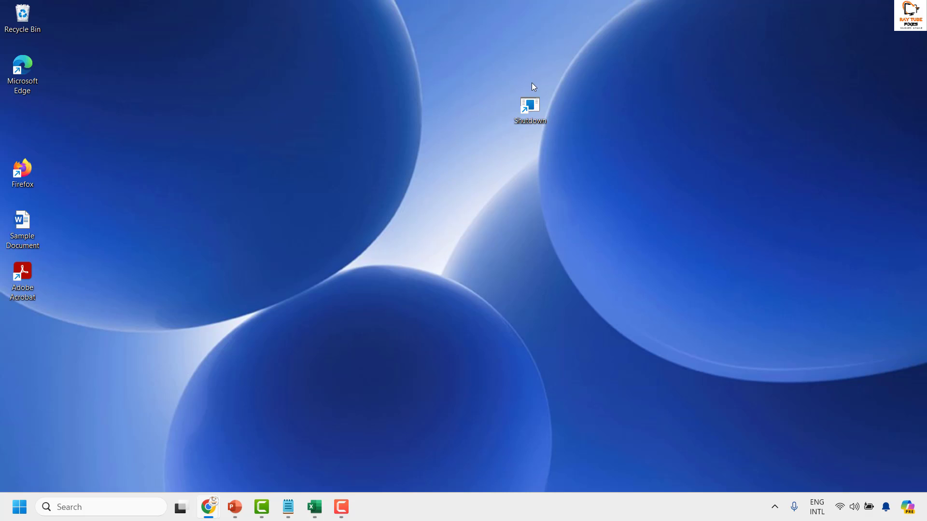
Step: Move Shutdown to the desktop's upper right and begin changing its icon
{"action": "left_click_drag", "start_coordinate": [528, 111], "coordinate": [755, 65]}
{"action": "left_click_drag", "start_coordinate": [834, 62], "coordinate": [835, 64]}
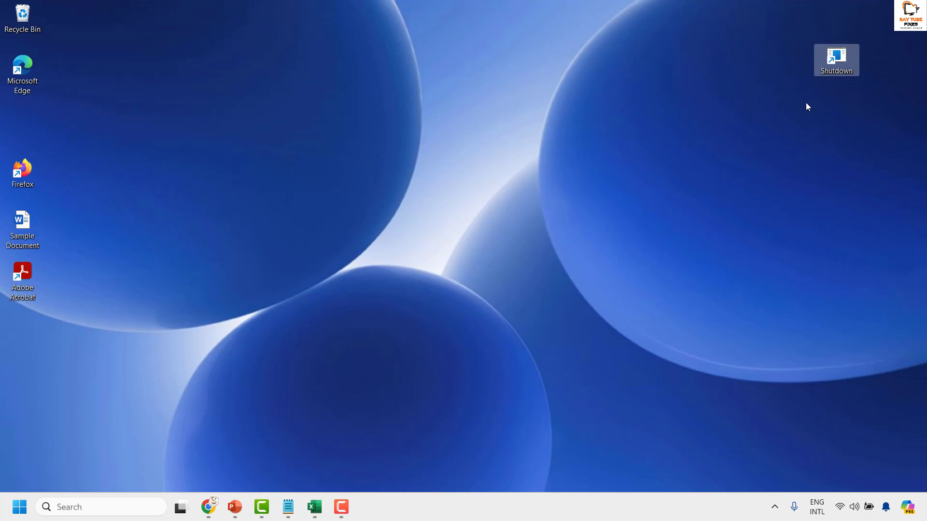
{"action": "right_click", "coordinate": [836, 60]}
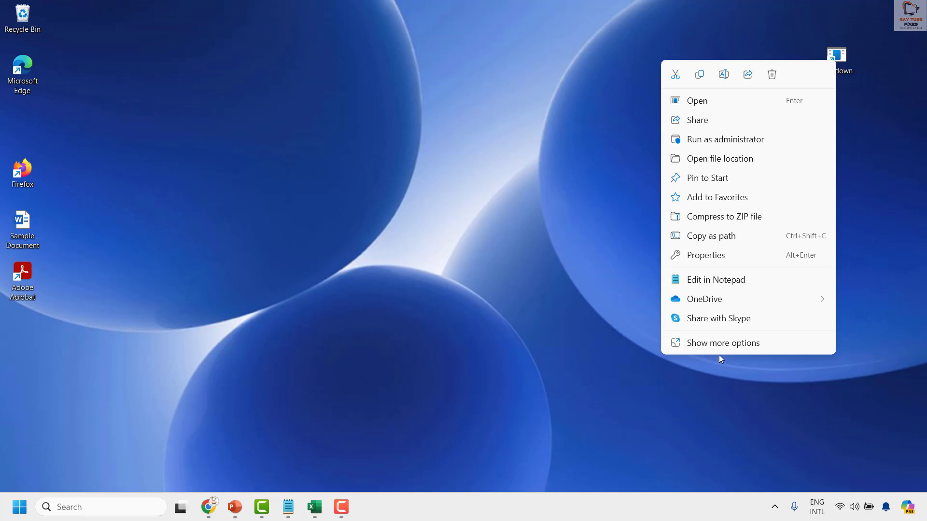
{"action": "left_click", "coordinate": [724, 343]}
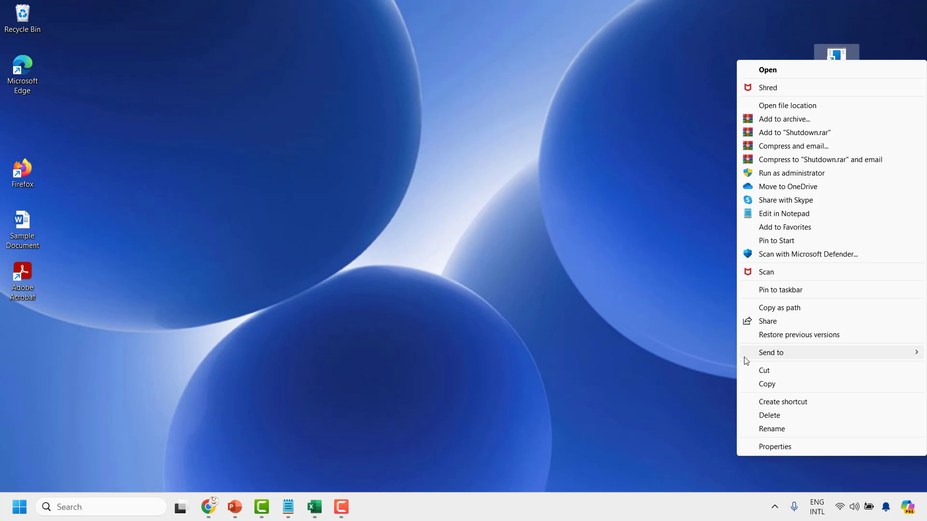
{"action": "left_click", "coordinate": [782, 451]}
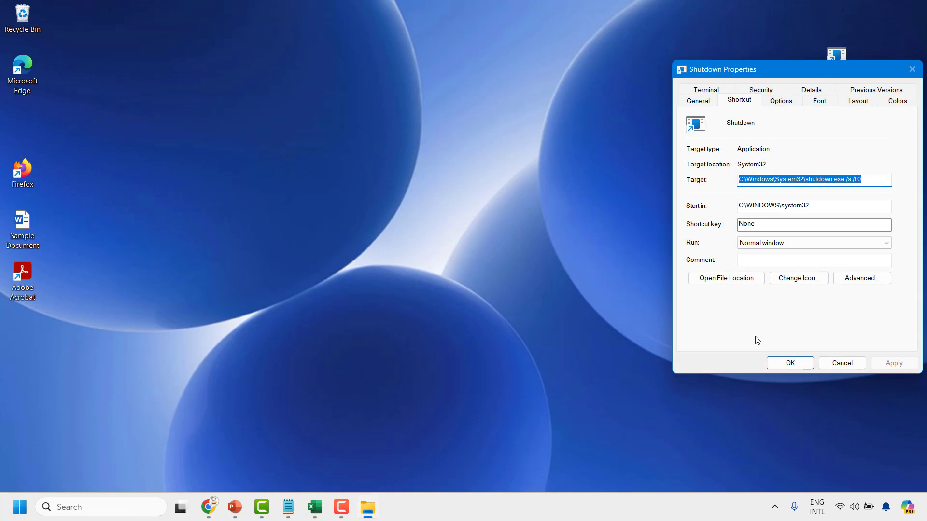
{"action": "left_click", "coordinate": [797, 279]}
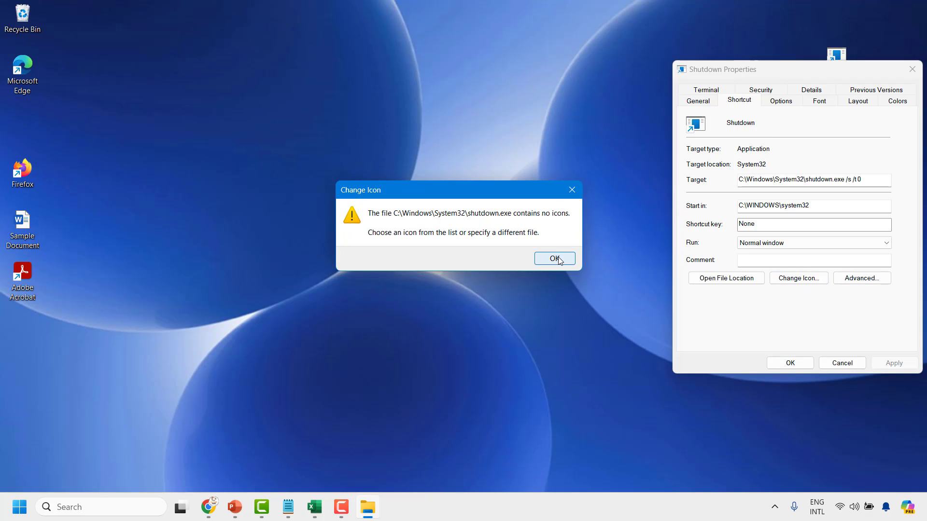
{"action": "left_click", "coordinate": [555, 260]}
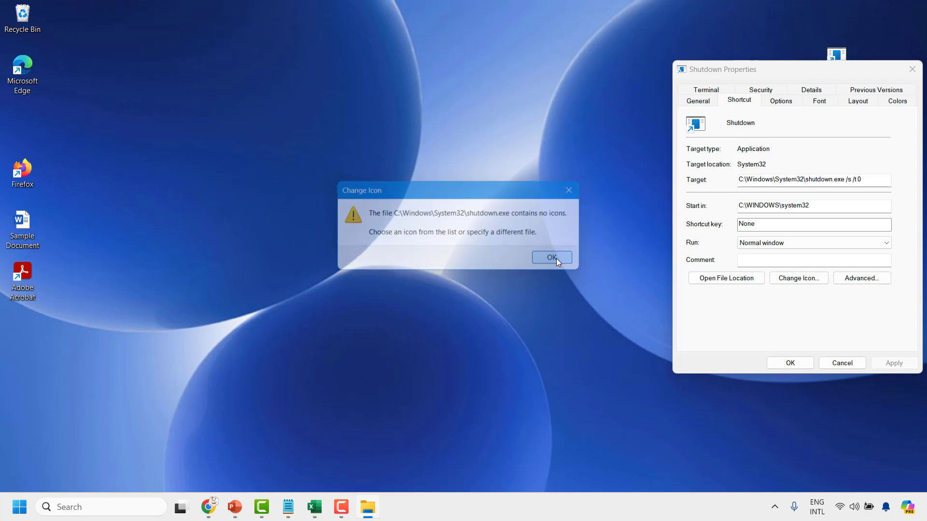
Step: Apply the red power icon to Shutdown, set it in the top-right corner and pin it to the taskbar
{"action": "left_click", "coordinate": [852, 271]}
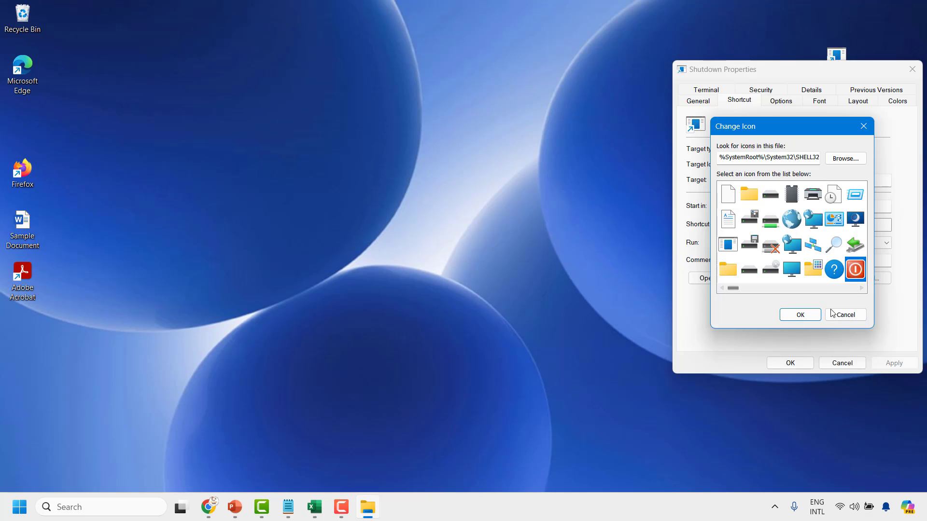
{"action": "left_click", "coordinate": [800, 315]}
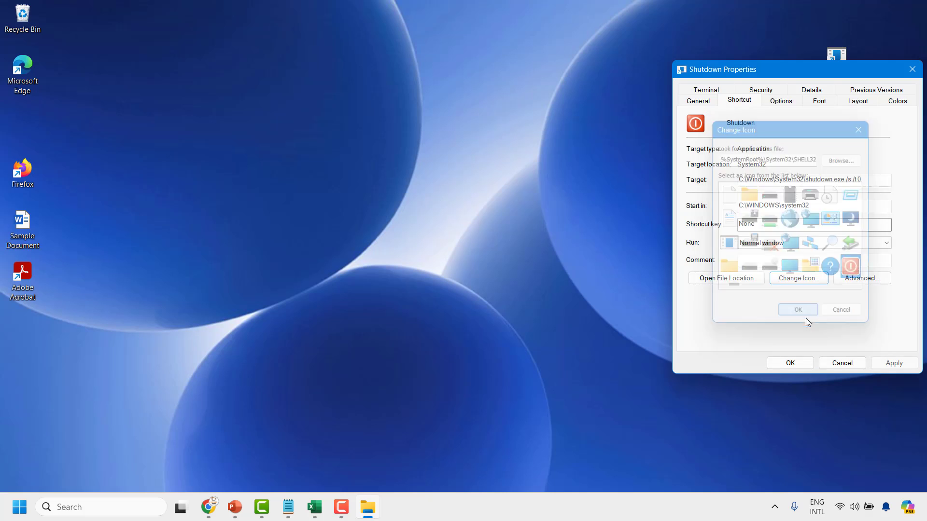
{"action": "left_click", "coordinate": [895, 363]}
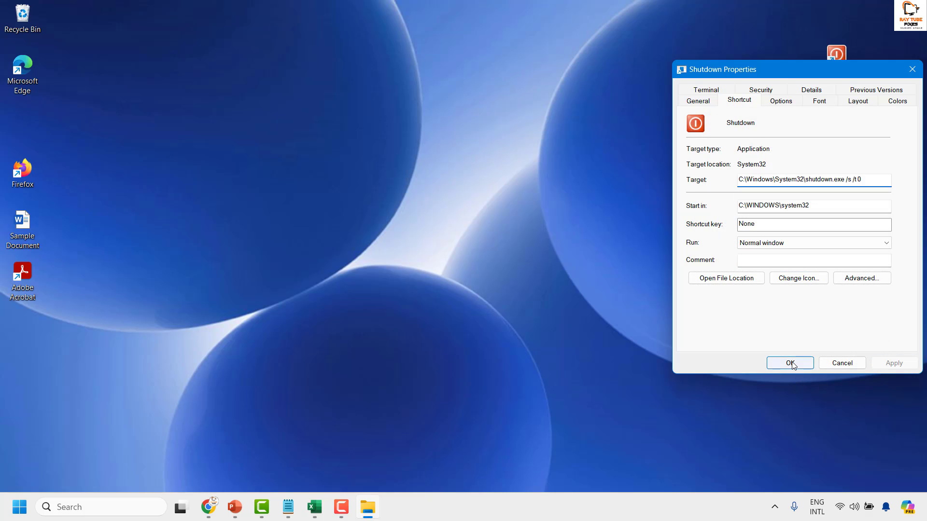
{"action": "left_click", "coordinate": [790, 363]}
{"action": "left_click_drag", "start_coordinate": [836, 56], "coordinate": [873, 43]}
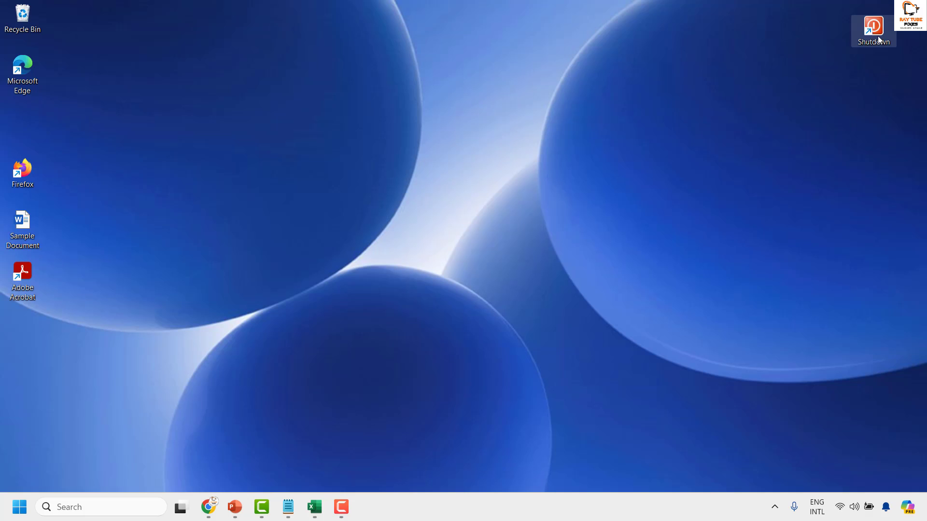
{"action": "left_click_drag", "start_coordinate": [873, 31], "coordinate": [371, 507]}
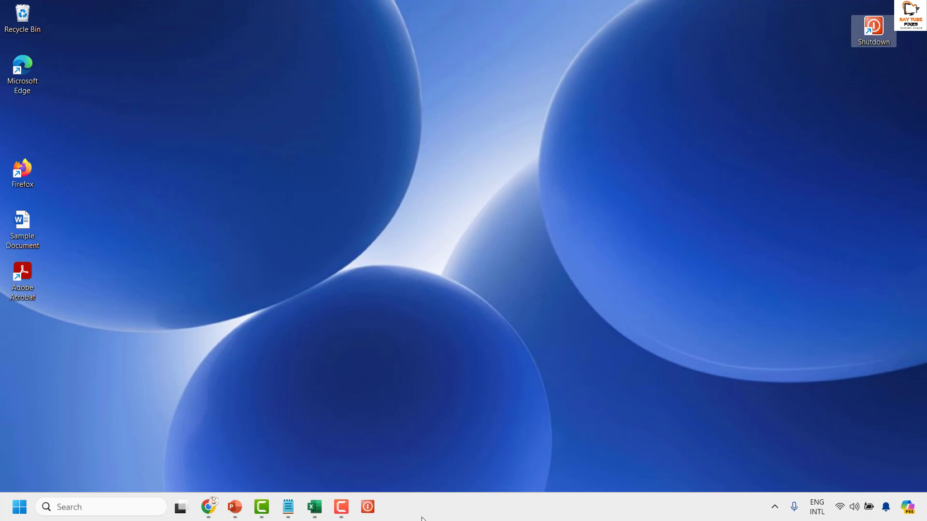
{"action": "right_click", "coordinate": [367, 511]}
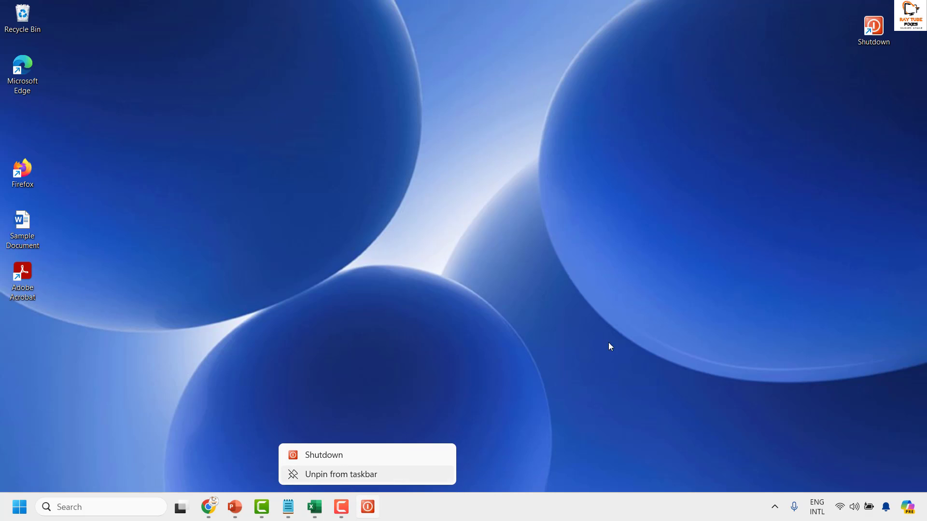
{"action": "key", "text": "Return"}
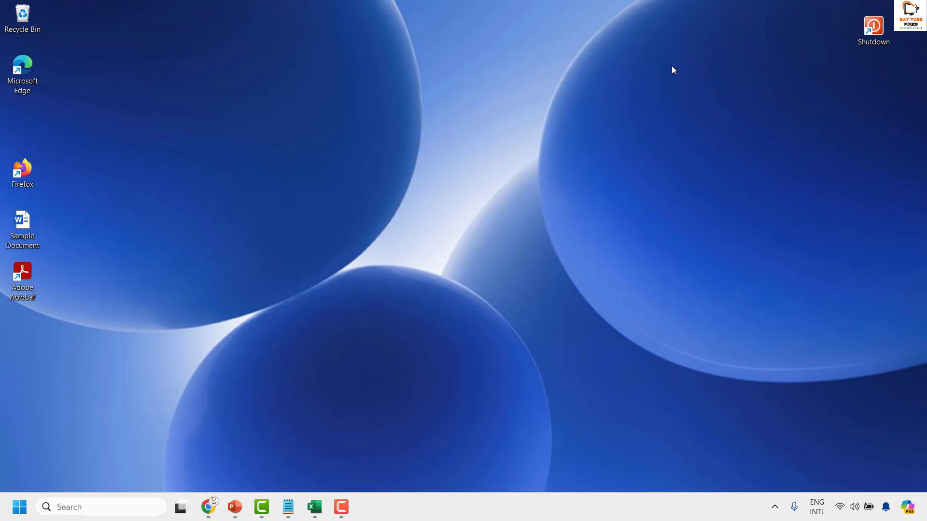
Step: Create a desktop shortcut named Restart with target 'shutdown.exe -r -t 00'
{"action": "right_click", "coordinate": [654, 107]}
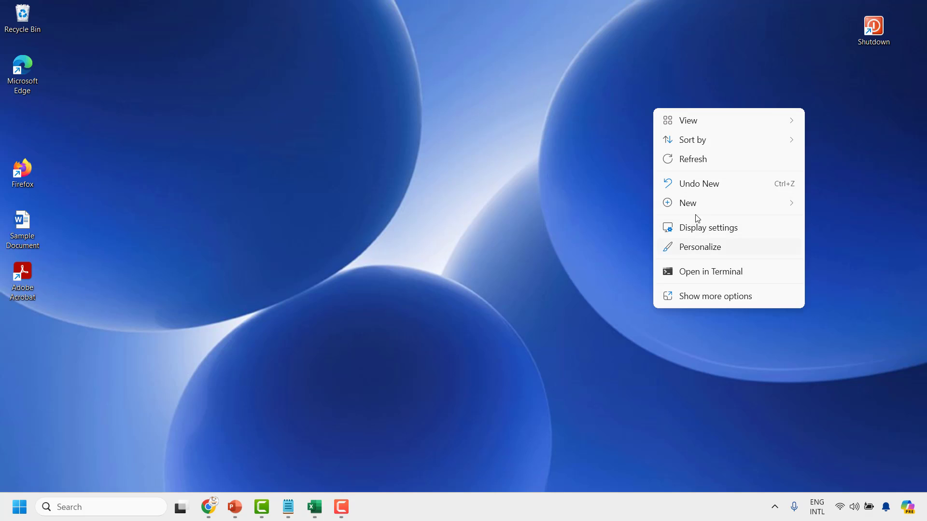
{"action": "mouse_move", "coordinate": [704, 205]}
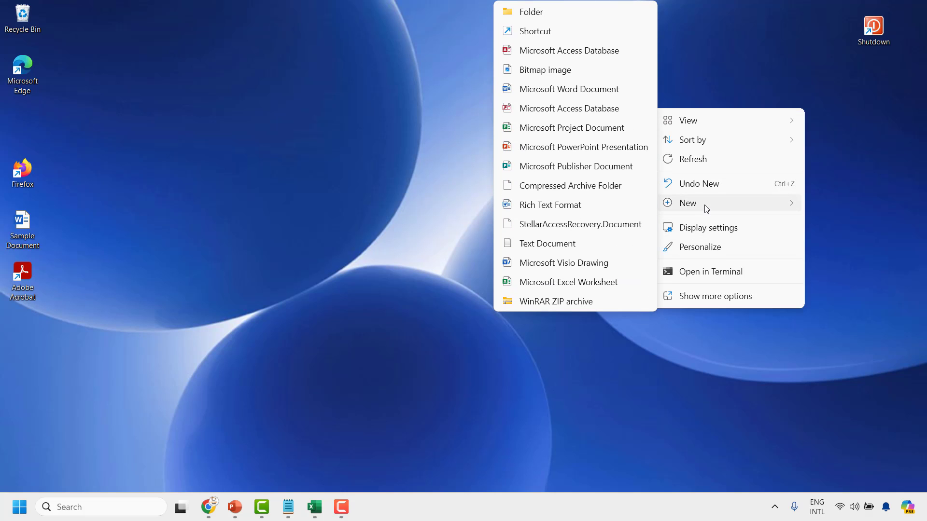
{"action": "left_click", "coordinate": [549, 32]}
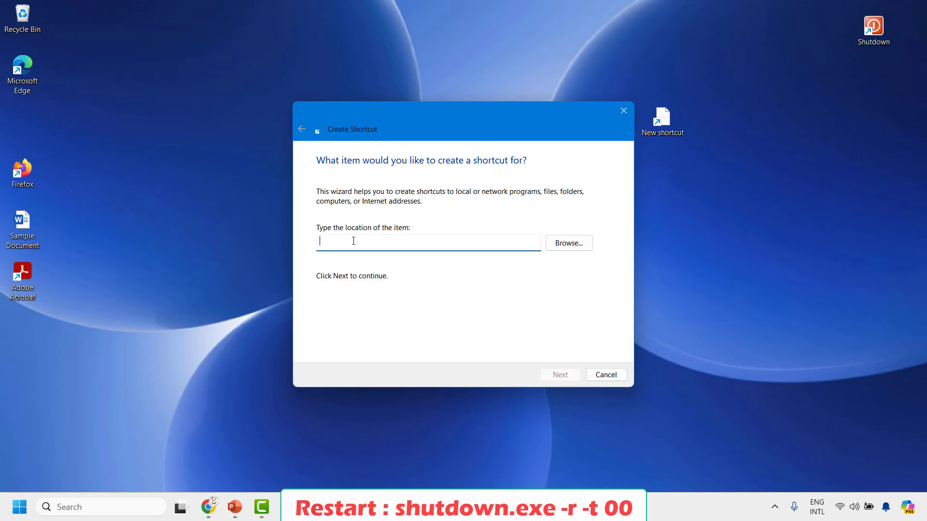
{"action": "type", "text": "shutdown.exe -r -t 00"}
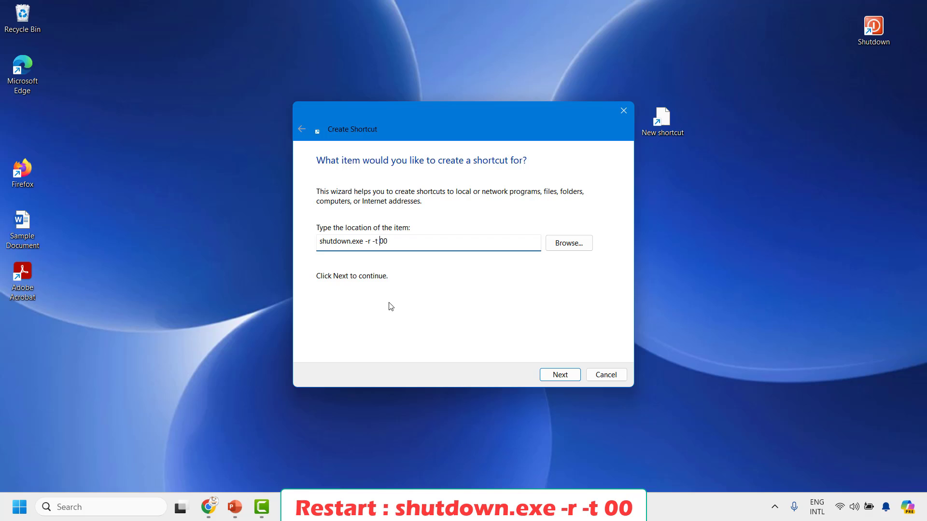
{"action": "left_click", "coordinate": [560, 375]}
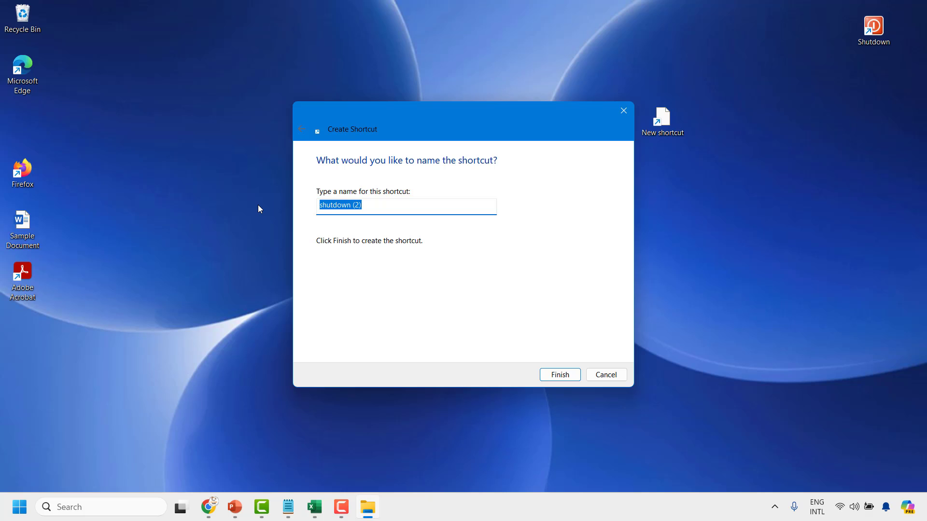
{"action": "type", "text": "Restart"}
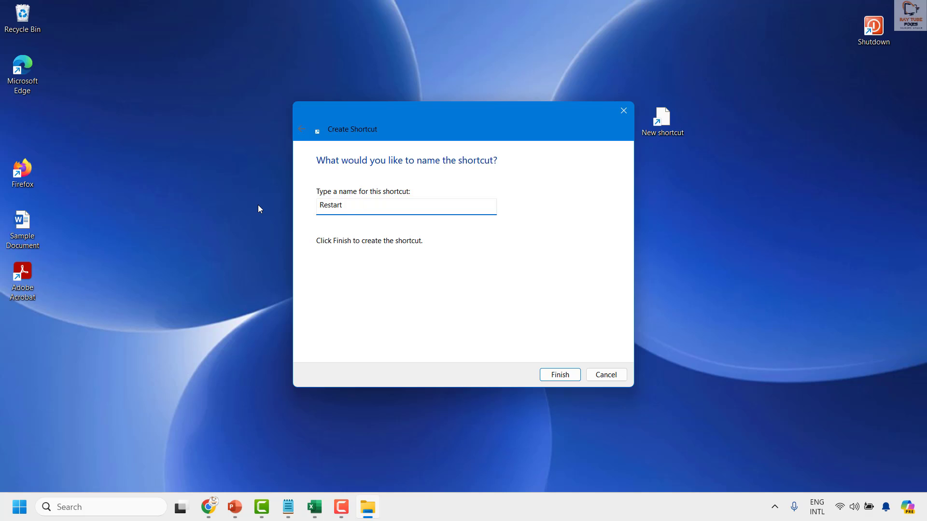
{"action": "left_click", "coordinate": [557, 371]}
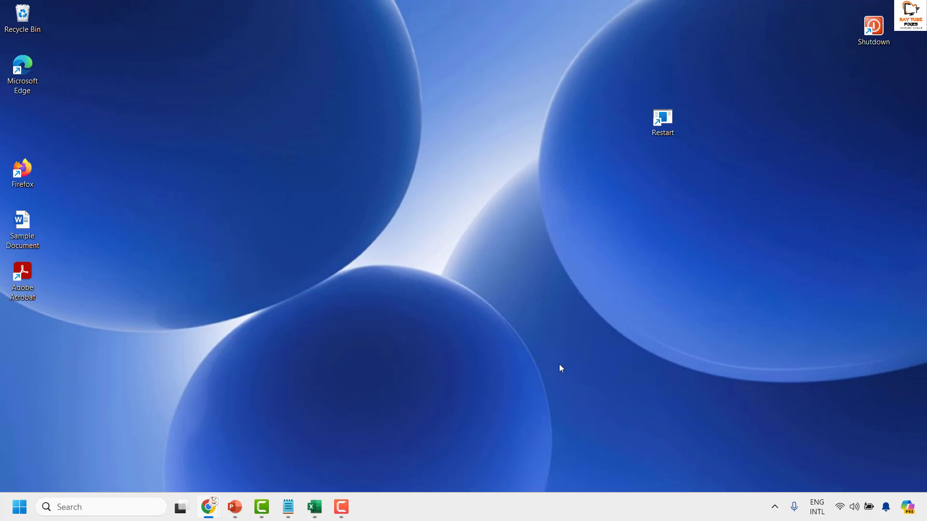
Step: Give Restart the SHELL32 clock document icon and move it directly beneath Shutdown
{"action": "right_click", "coordinate": [670, 128]}
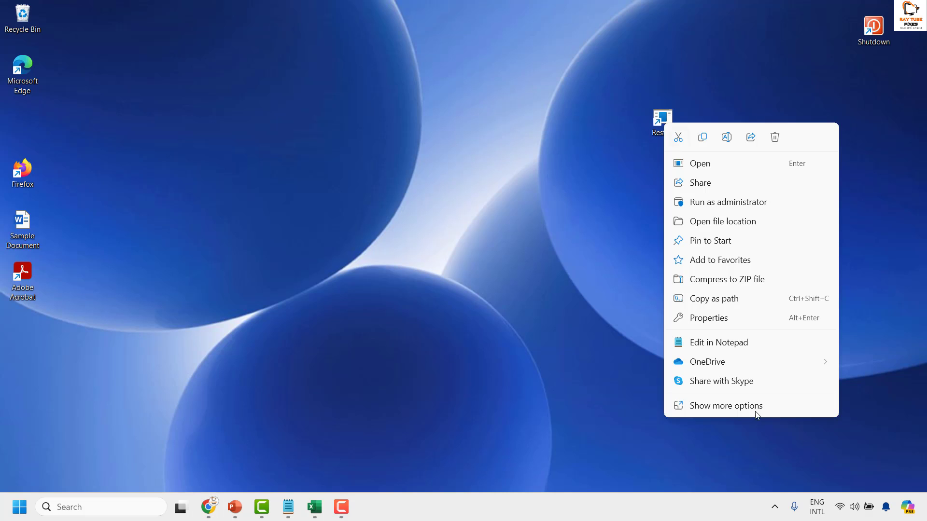
{"action": "left_click", "coordinate": [718, 407]}
{"action": "left_click", "coordinate": [714, 483]}
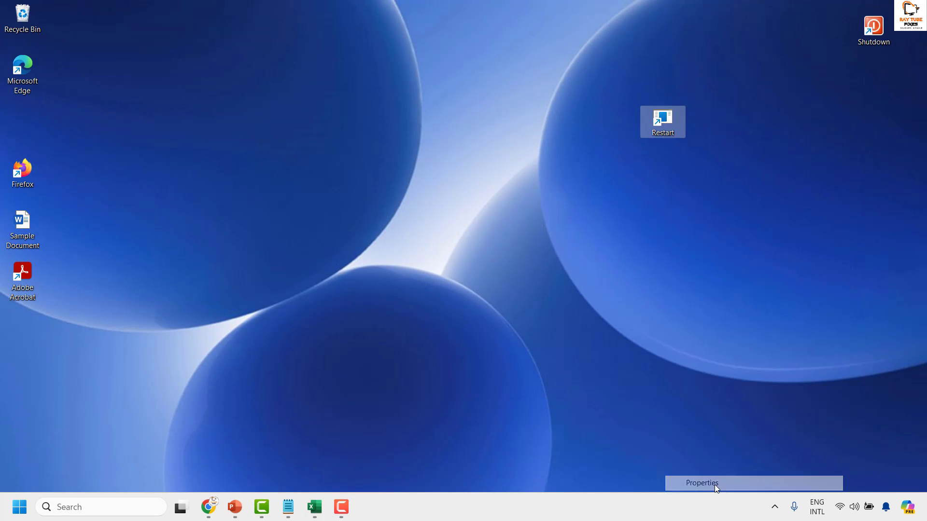
{"action": "left_click", "coordinate": [794, 340]}
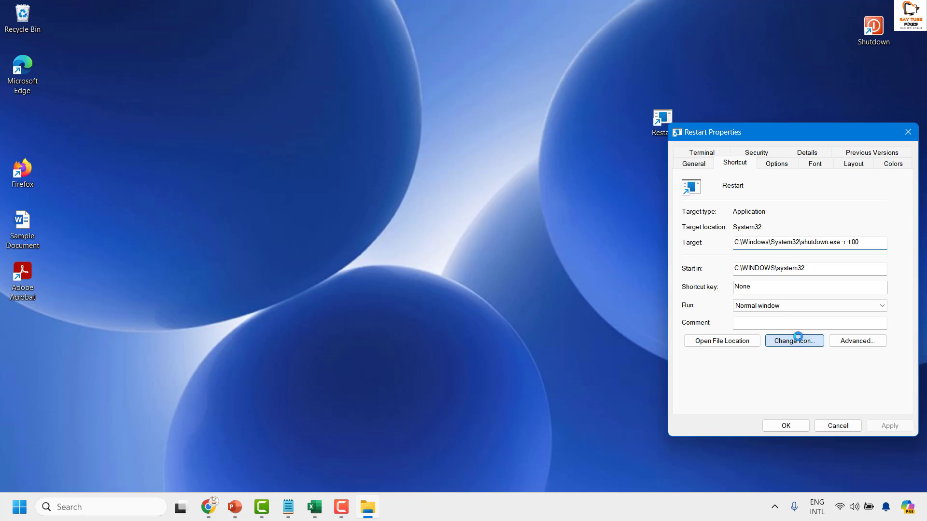
{"action": "left_click", "coordinate": [555, 258]}
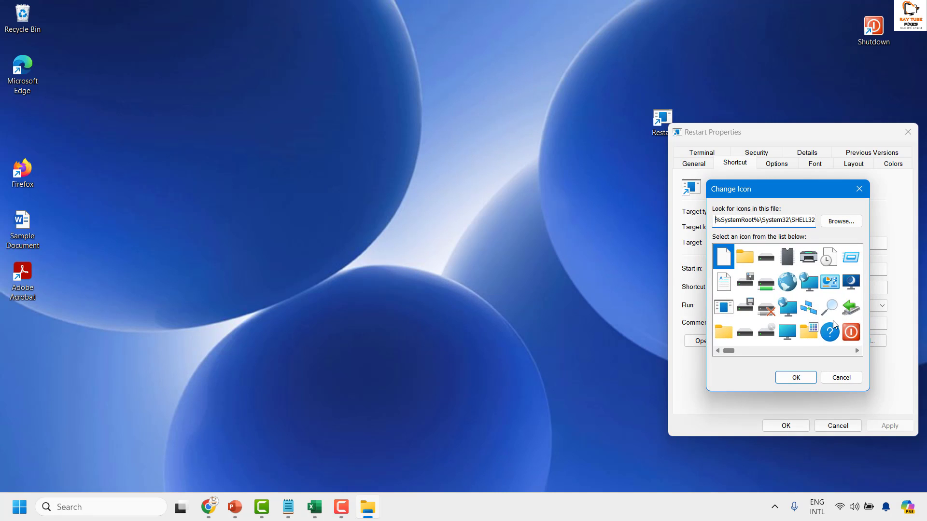
{"action": "left_click_drag", "start_coordinate": [728, 352], "coordinate": [800, 356]}
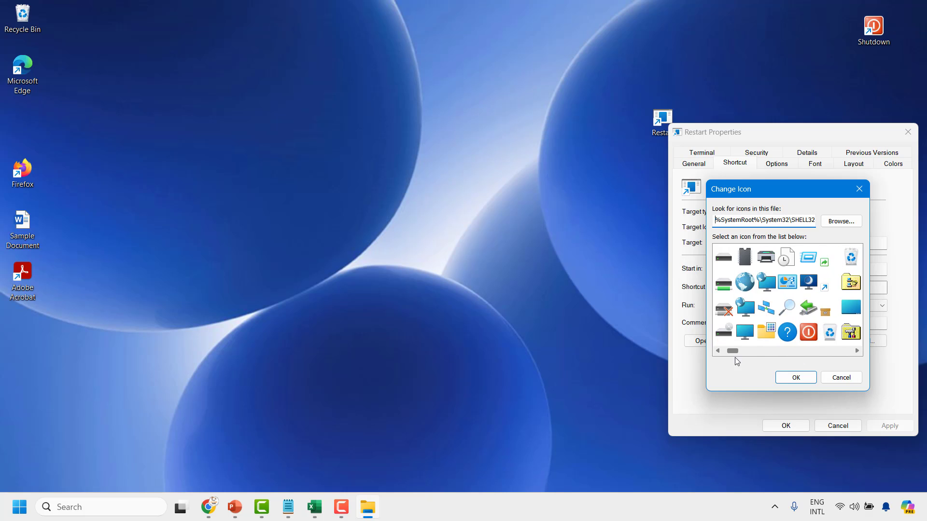
{"action": "double_click", "coordinate": [791, 310]}
{"action": "left_click", "coordinate": [786, 426]}
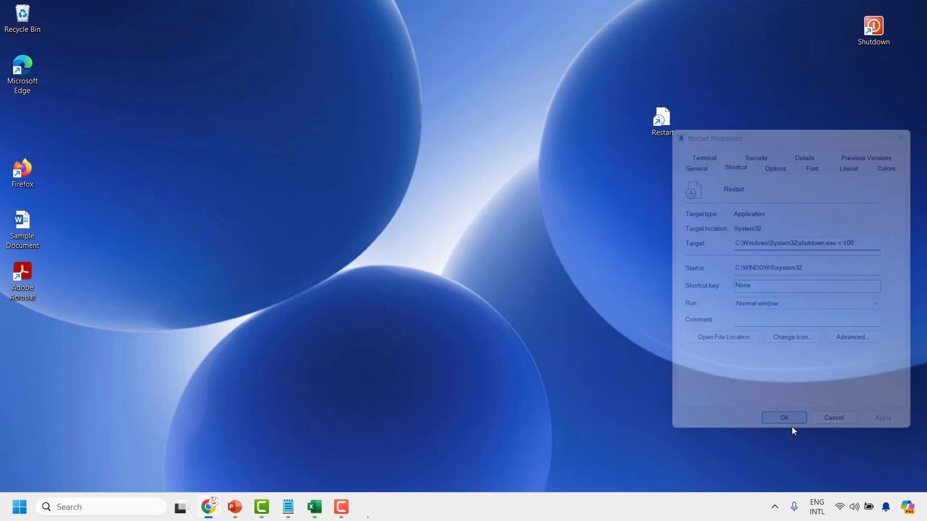
{"action": "left_click_drag", "start_coordinate": [676, 130], "coordinate": [874, 86]}
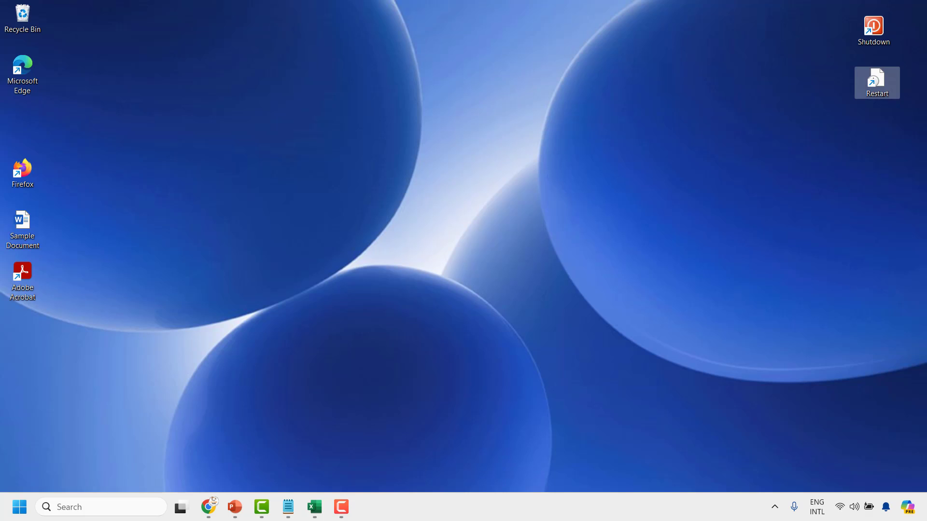
{"action": "left_click", "coordinate": [693, 71]}
Step: Create a desktop shortcut named Sleep with target 'rundll32.exe powrprof.dll,SetSuspendState 0,1,0'
{"action": "right_click", "coordinate": [743, 68]}
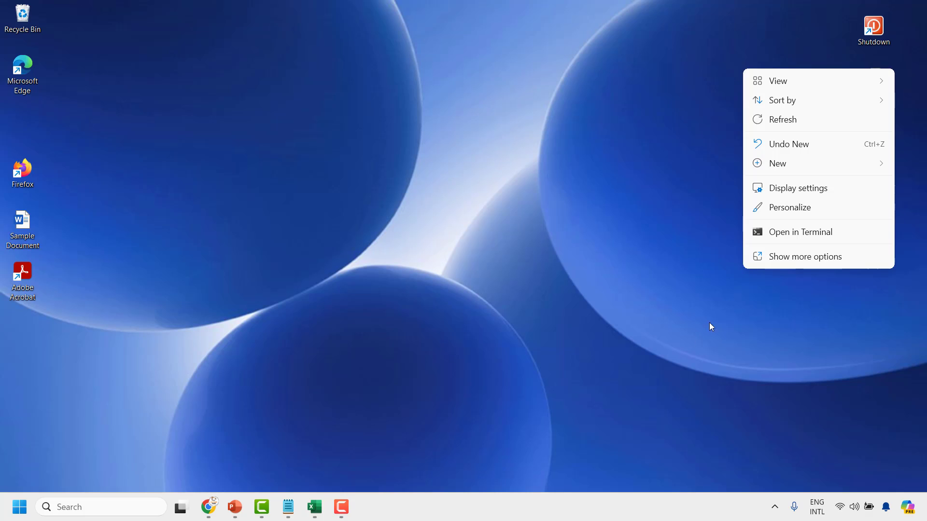
{"action": "mouse_move", "coordinate": [777, 163]}
{"action": "left_click", "coordinate": [635, 184]}
{"action": "type", "text": "rundll32.exe powrprof.dll,SetSuspendState 0,1,0"}
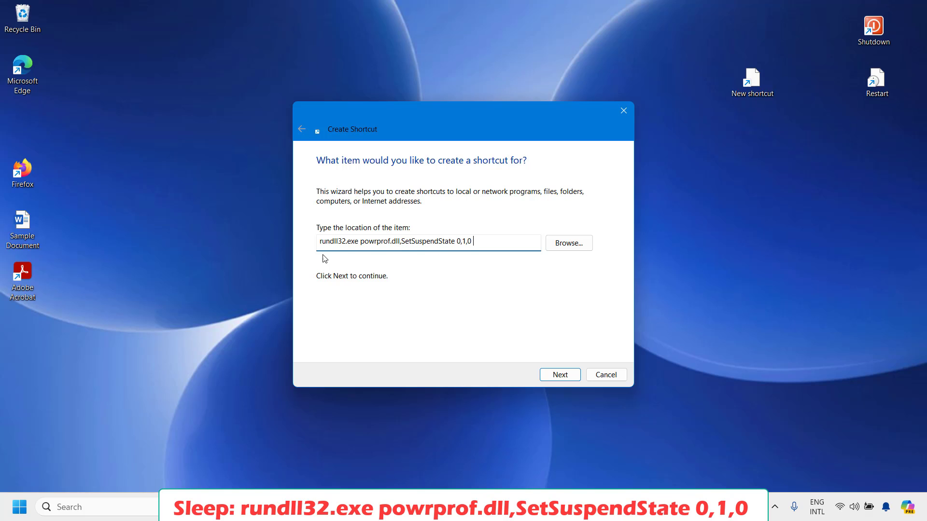
{"action": "left_click", "coordinate": [560, 375]}
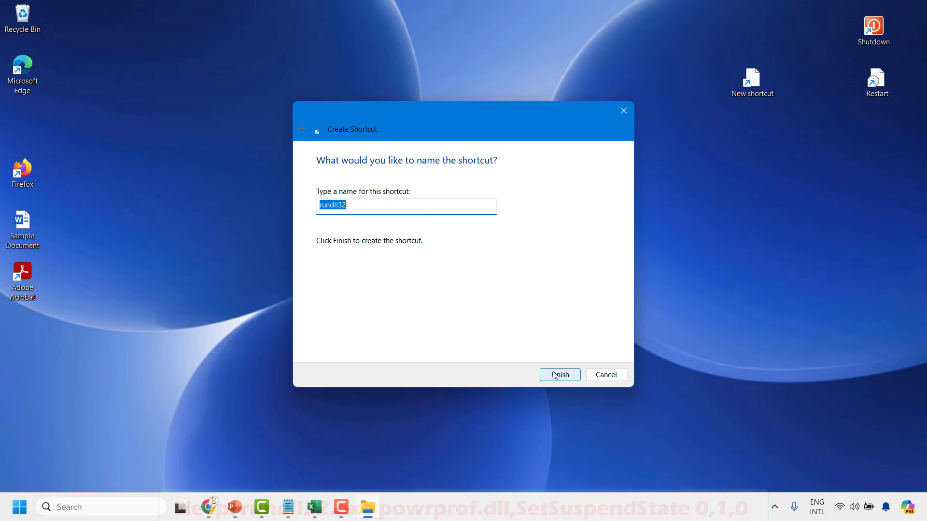
{"action": "type", "text": "Sleep"}
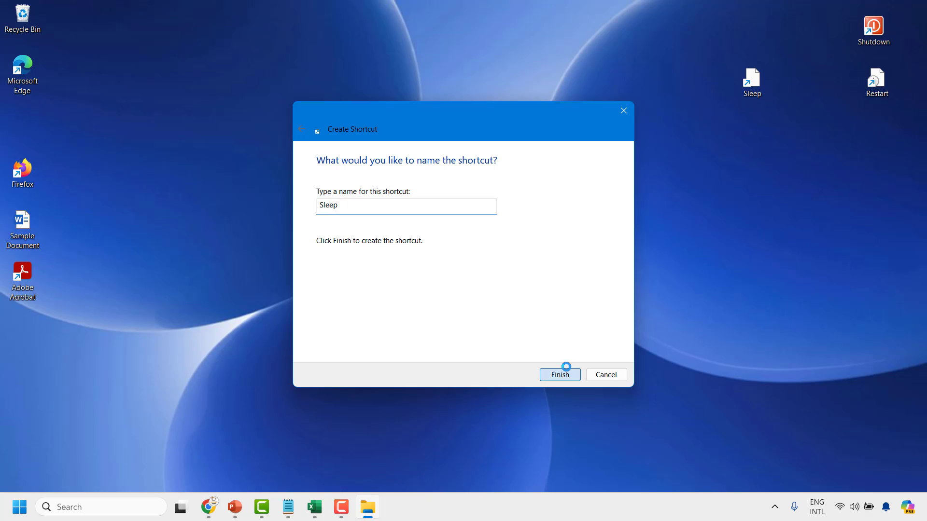
{"action": "left_click", "coordinate": [565, 375]}
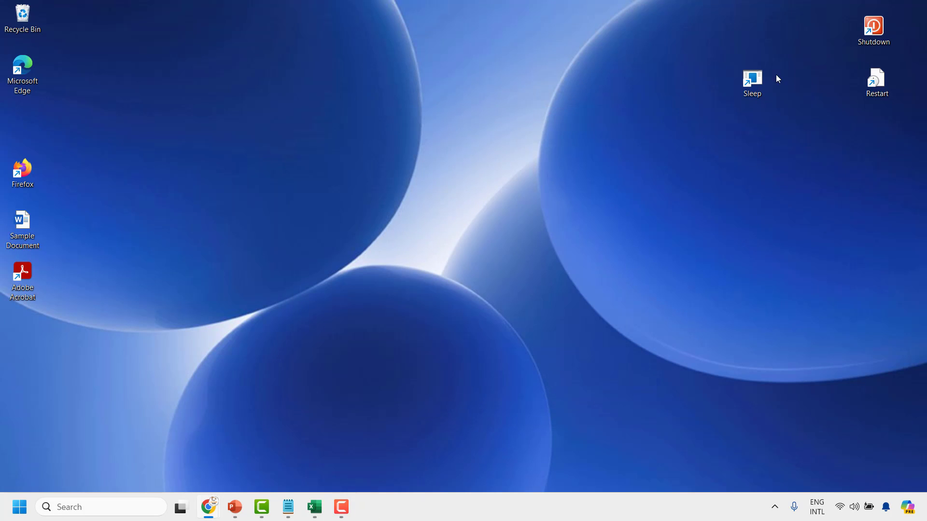
{"action": "right_click", "coordinate": [749, 86]}
Step: Set Sleep's icon to the clock icon and move it below Restart in the right column
{"action": "left_click", "coordinate": [772, 366]}
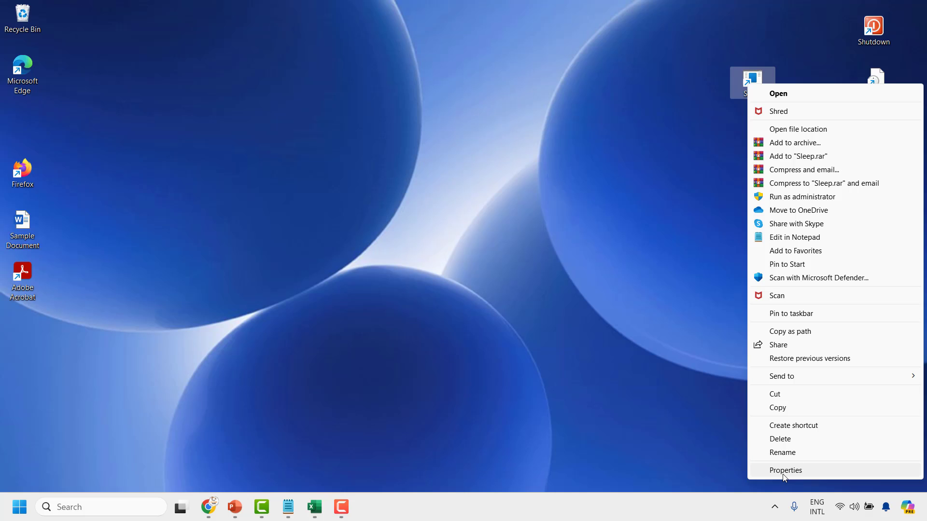
{"action": "left_click", "coordinate": [784, 471]}
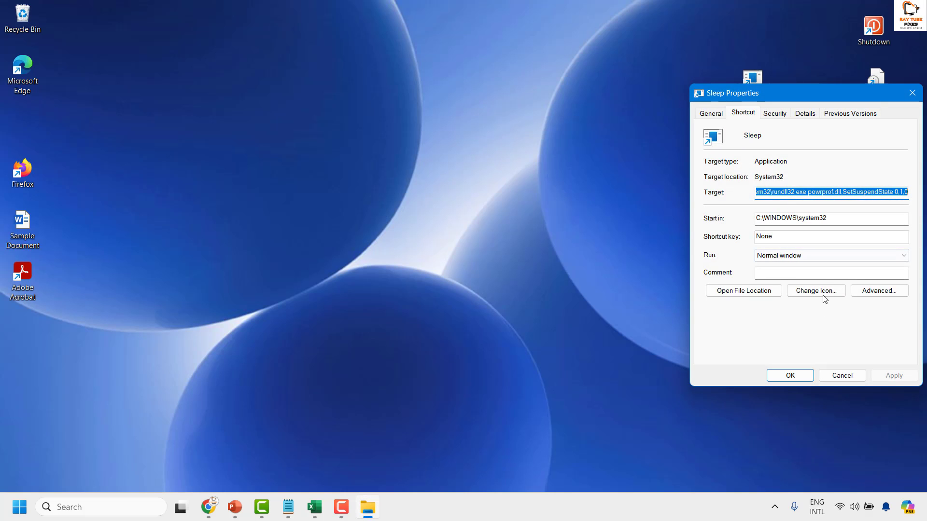
{"action": "left_click", "coordinate": [823, 292]}
{"action": "key", "text": "Return"}
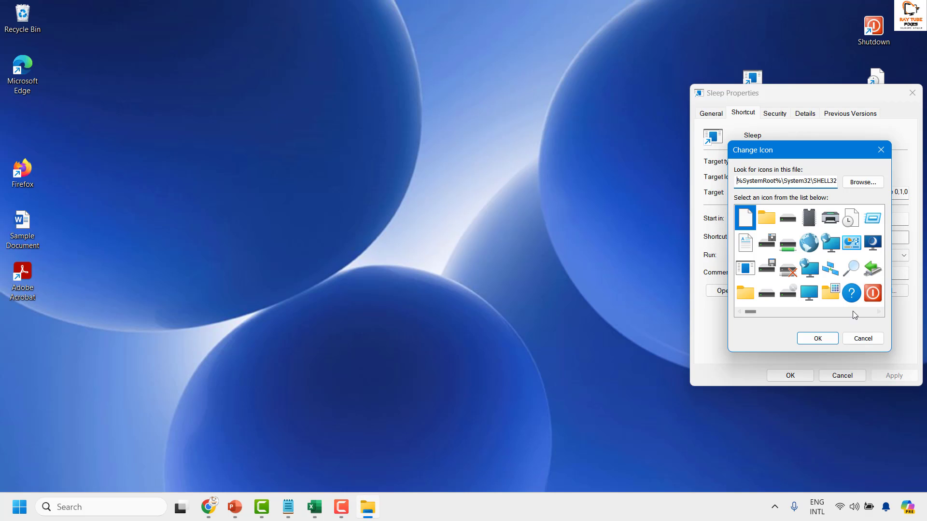
{"action": "left_click_drag", "start_coordinate": [750, 314], "coordinate": [777, 315]}
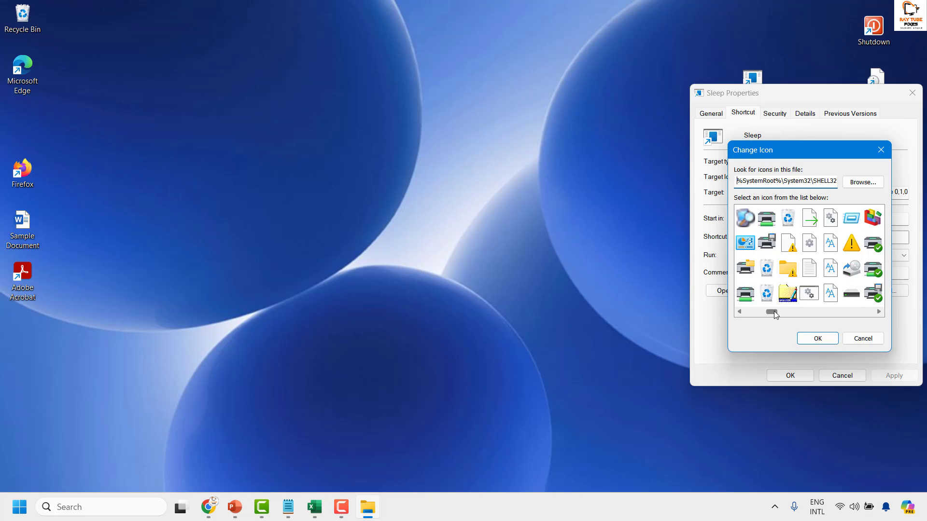
{"action": "left_click", "coordinate": [861, 243]}
{"action": "left_click", "coordinate": [817, 338]}
{"action": "left_click", "coordinate": [893, 376]}
{"action": "left_click", "coordinate": [790, 375]}
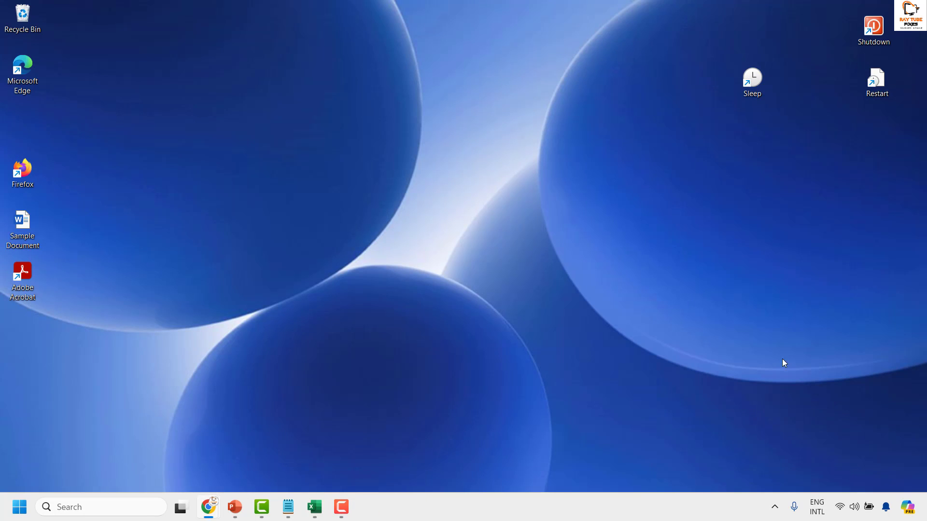
{"action": "left_click_drag", "start_coordinate": [751, 81], "coordinate": [892, 142]}
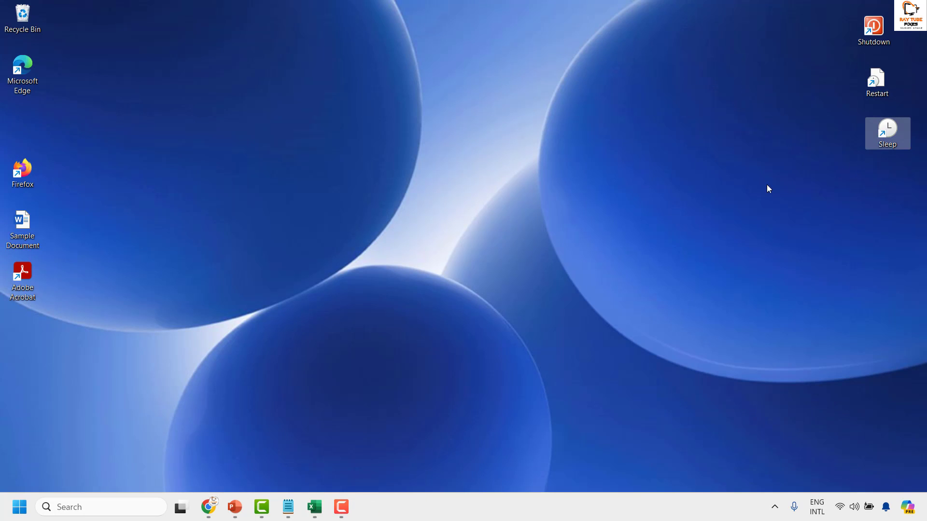